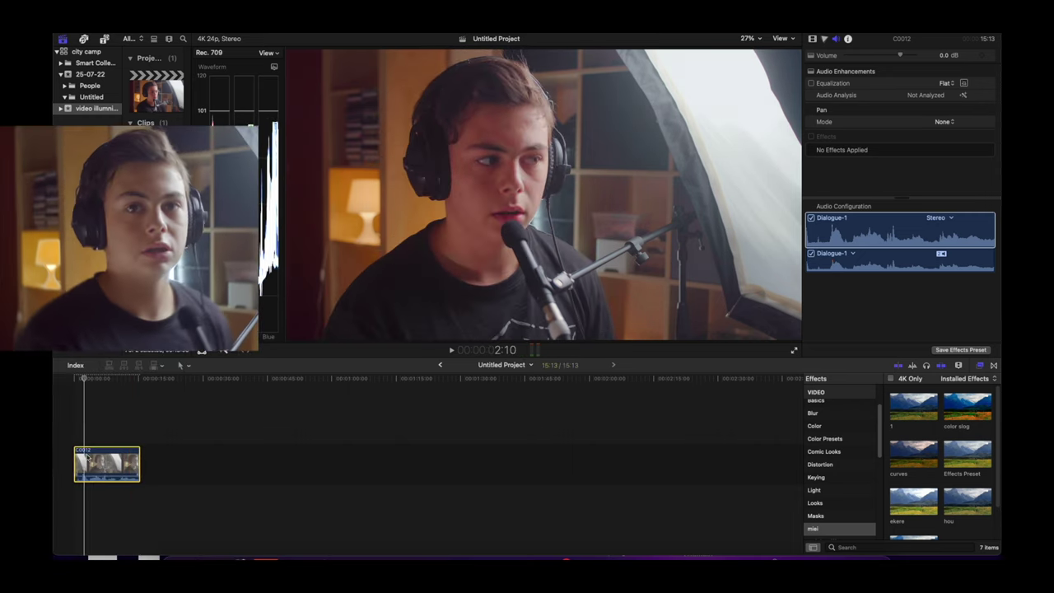
# - Drop a Basic Title from the Titles sidebar onto the speaker's face in C0012 to track it
pyautogui.click(103, 40)
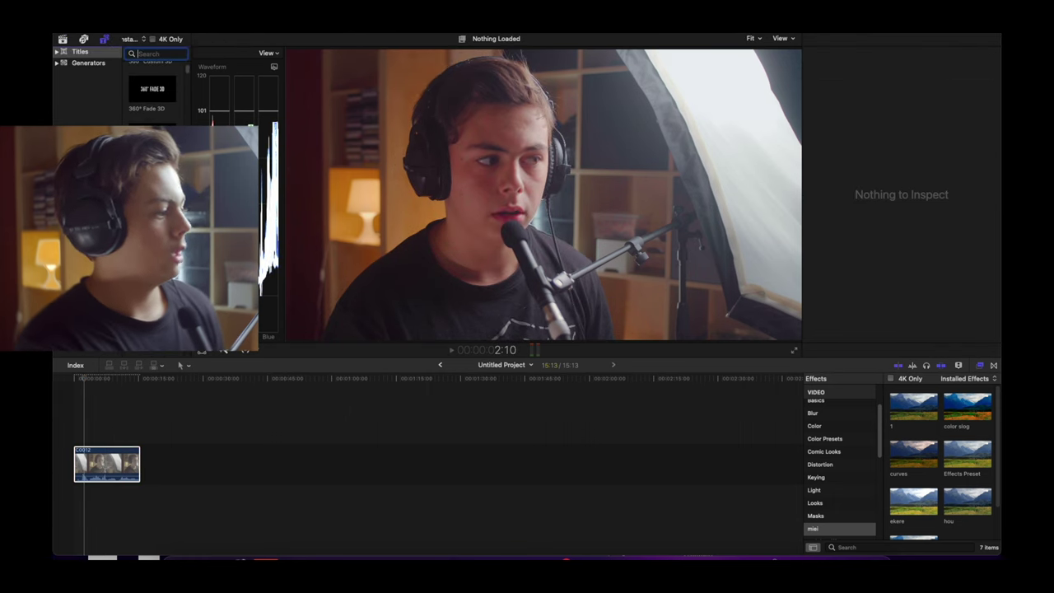
pyautogui.scroll(-5, 153, 131)
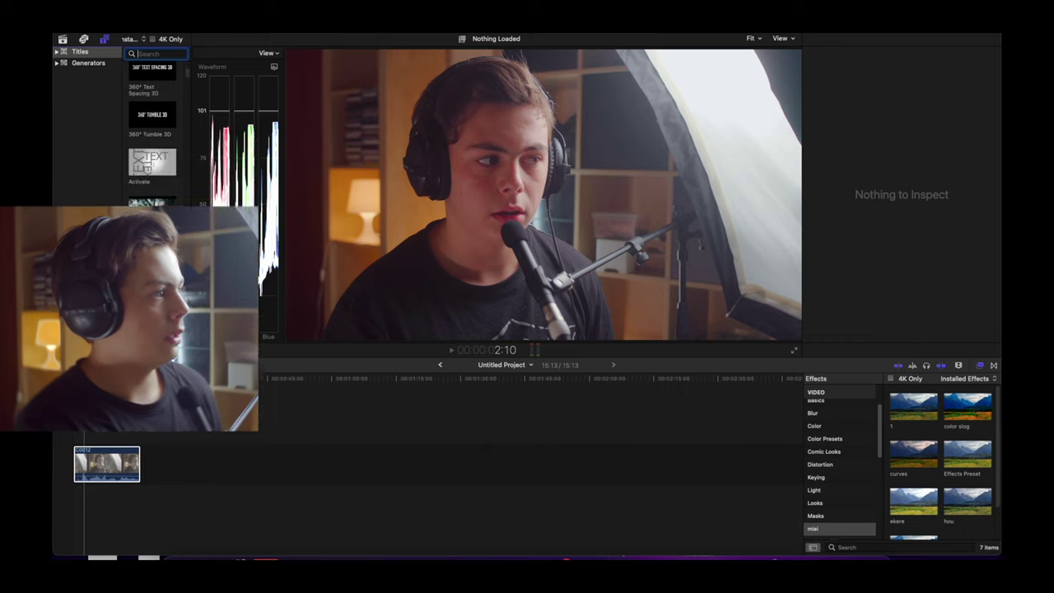
pyautogui.scroll(-5, 138, 278)
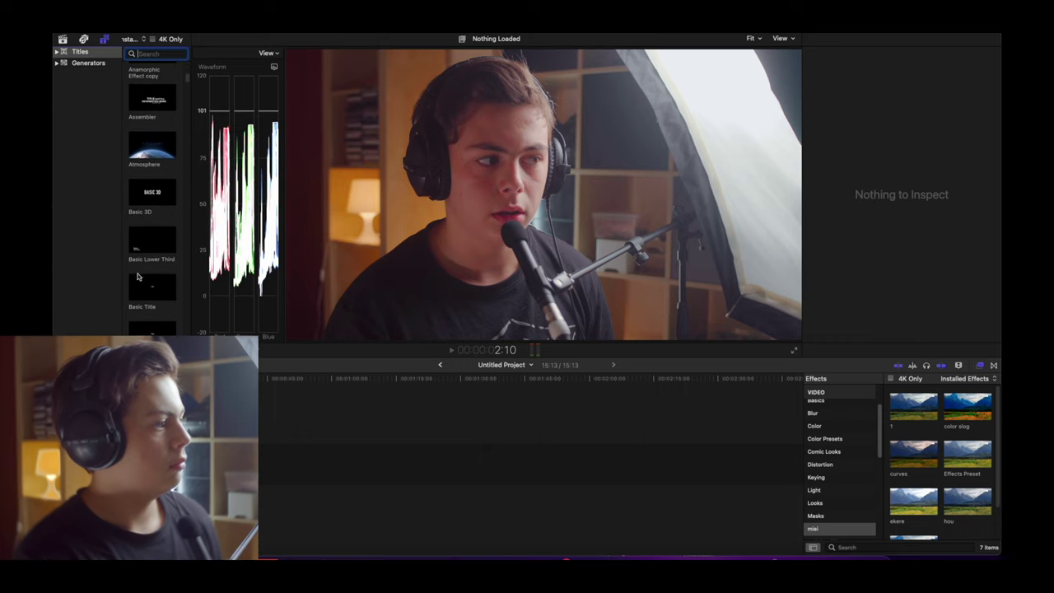
pyautogui.moveTo(144, 285)
pyautogui.mouseDown()
pyautogui.moveTo(494, 177)
pyautogui.moveTo(528, 178)
pyautogui.mouseUp()
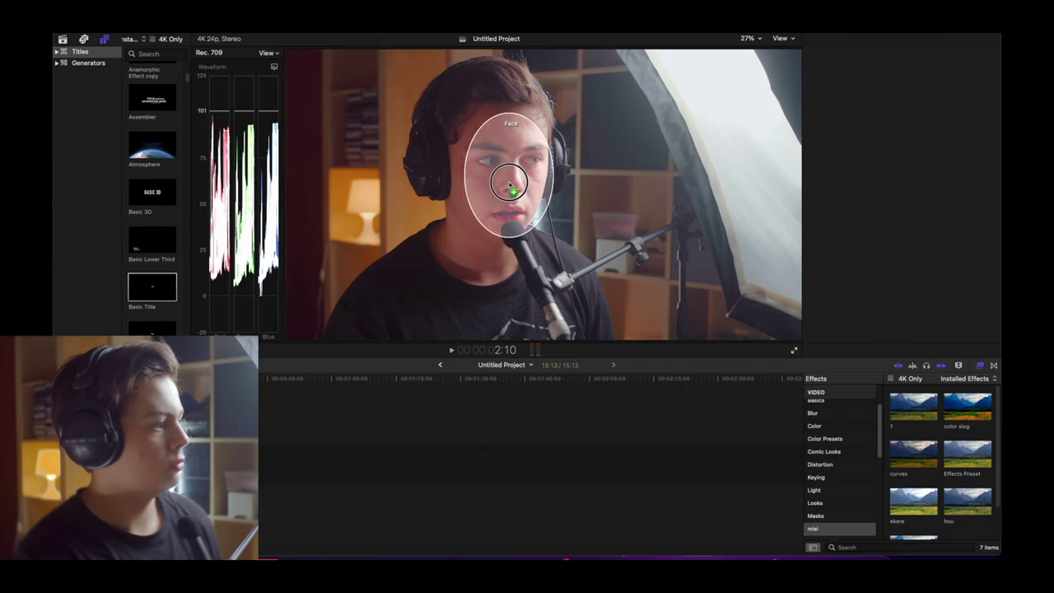
pyautogui.press('super+4')
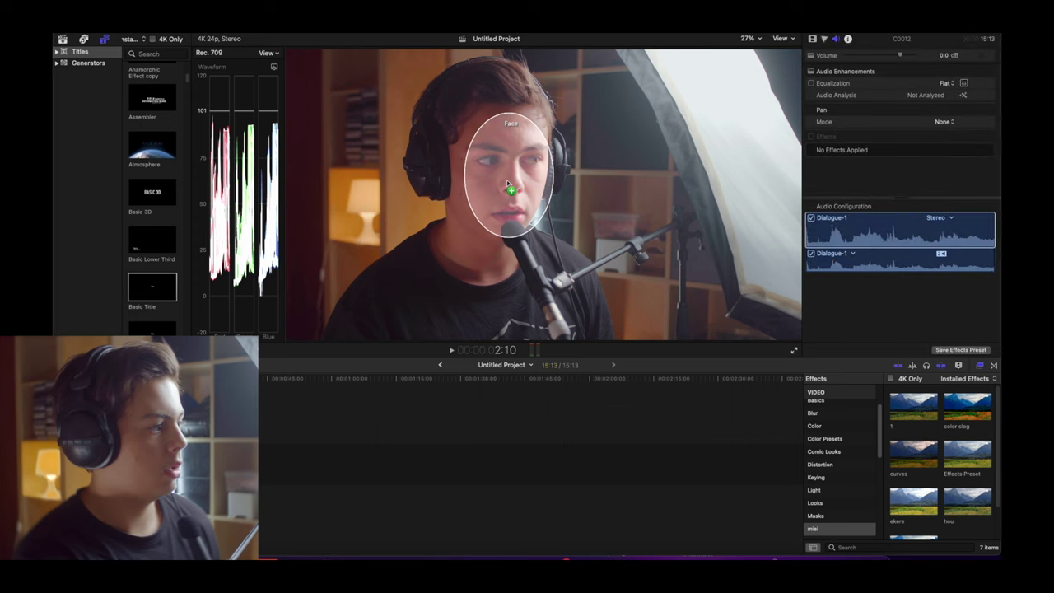
pyautogui.moveTo(533, 174)
pyautogui.mouseDown()
pyautogui.moveTo(781, 176)
pyautogui.moveTo(388, 176)
pyautogui.moveTo(376, 235)
pyautogui.moveTo(497, 185)
pyautogui.mouseUp()
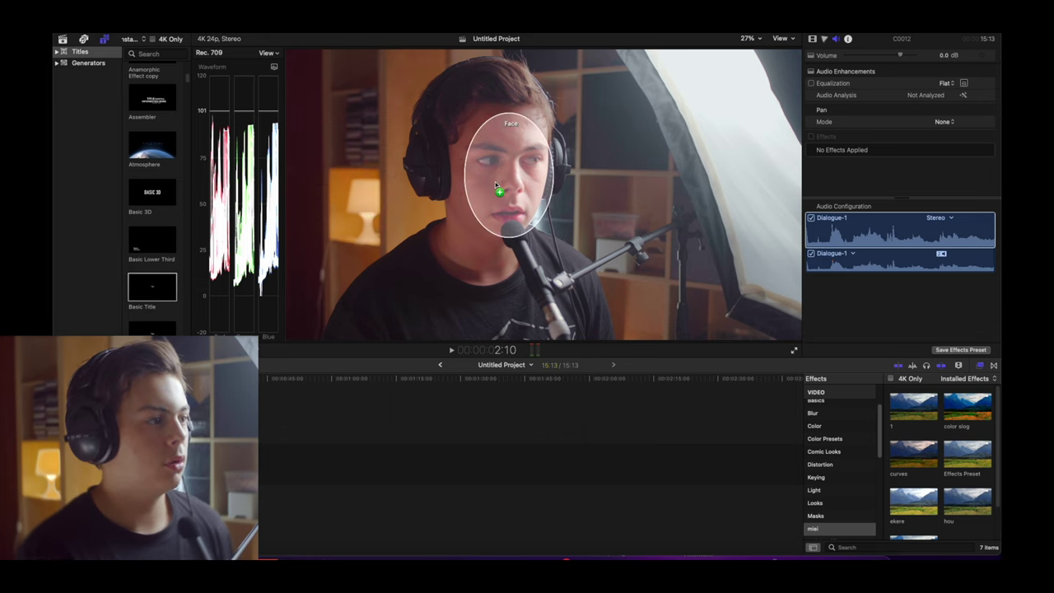
pyautogui.moveTo(498, 184); pyautogui.dragTo(496, 185)
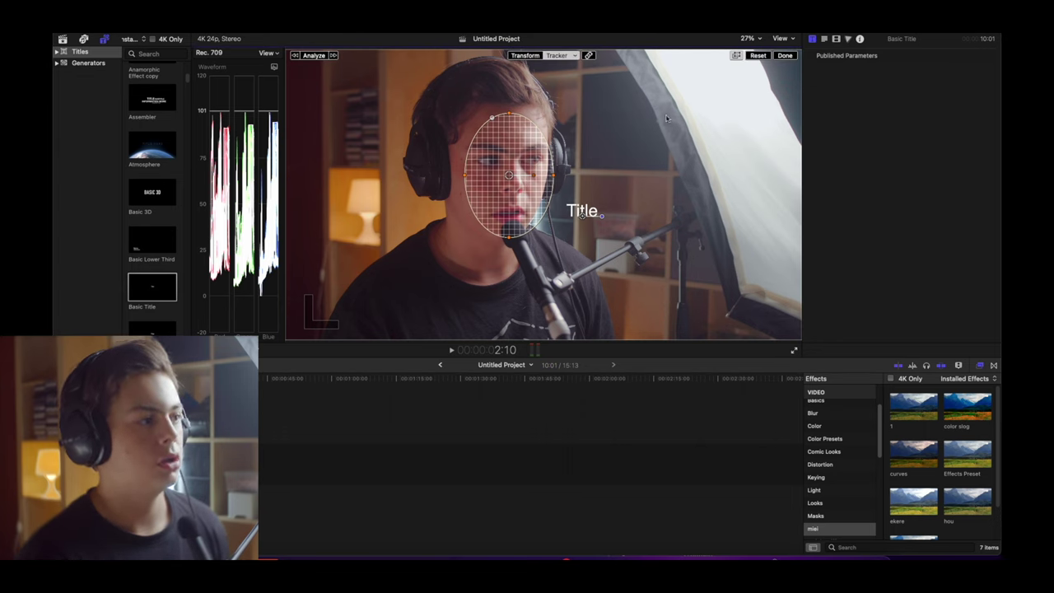
# - Replace the placeholder 'Title' text with 'Jackwars' in the Text inspector
pyautogui.click(826, 39)
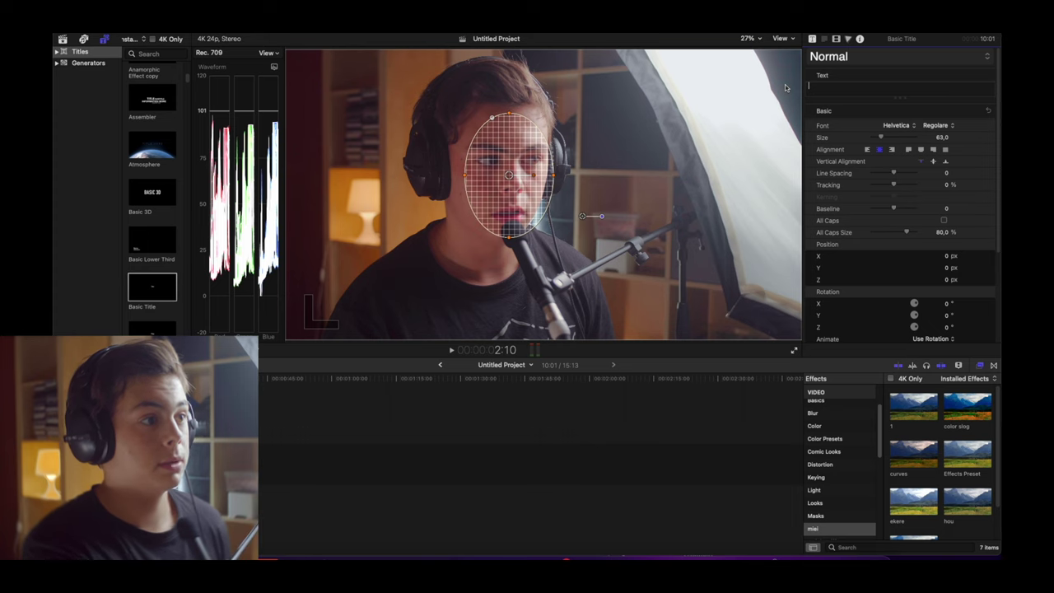
pyautogui.write('ar')
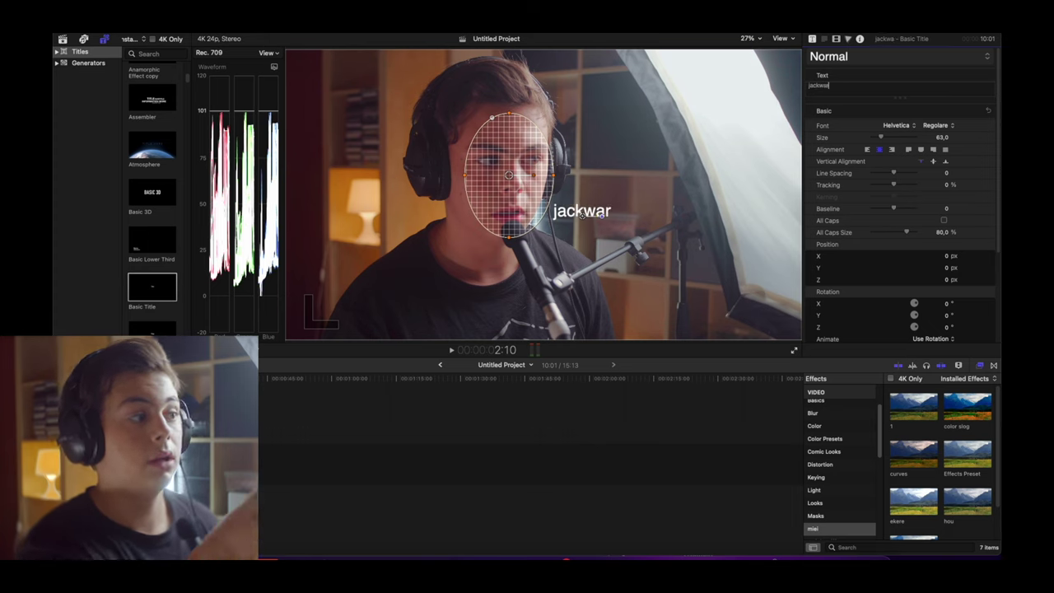
pyautogui.write('s')
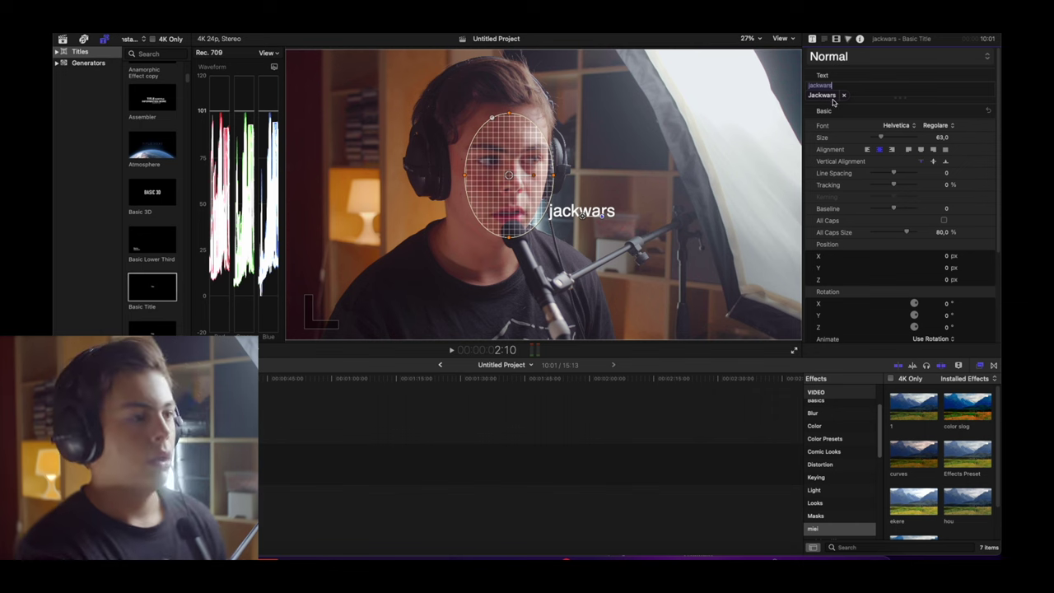
pyautogui.click(832, 98)
pyautogui.click(828, 56)
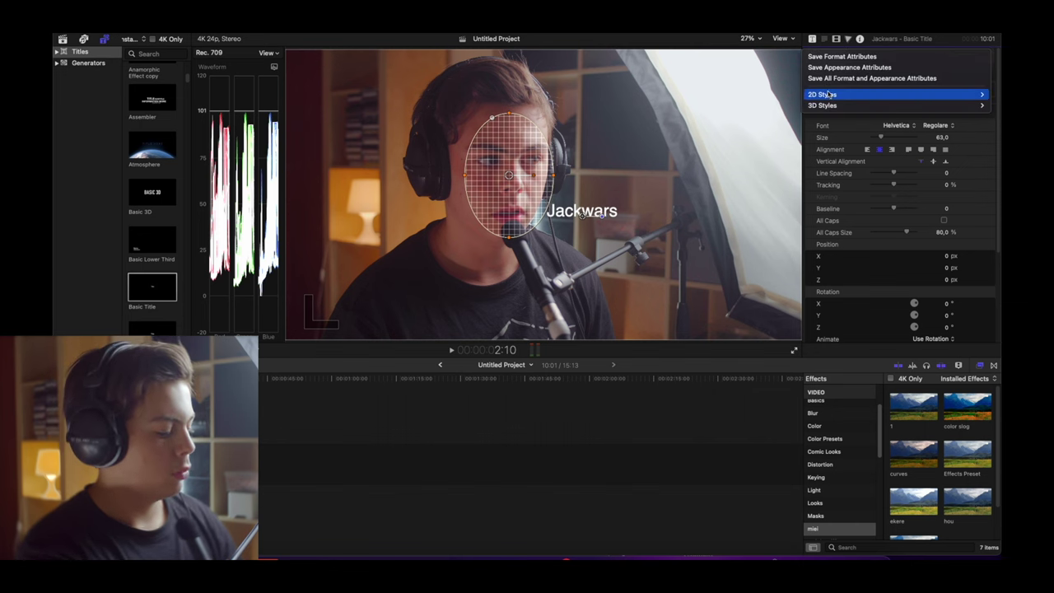
# - Apply the 2D Styles Dream preset, nudge the title up-right, and set the weight to Grassetto
pyautogui.moveTo(829, 95)
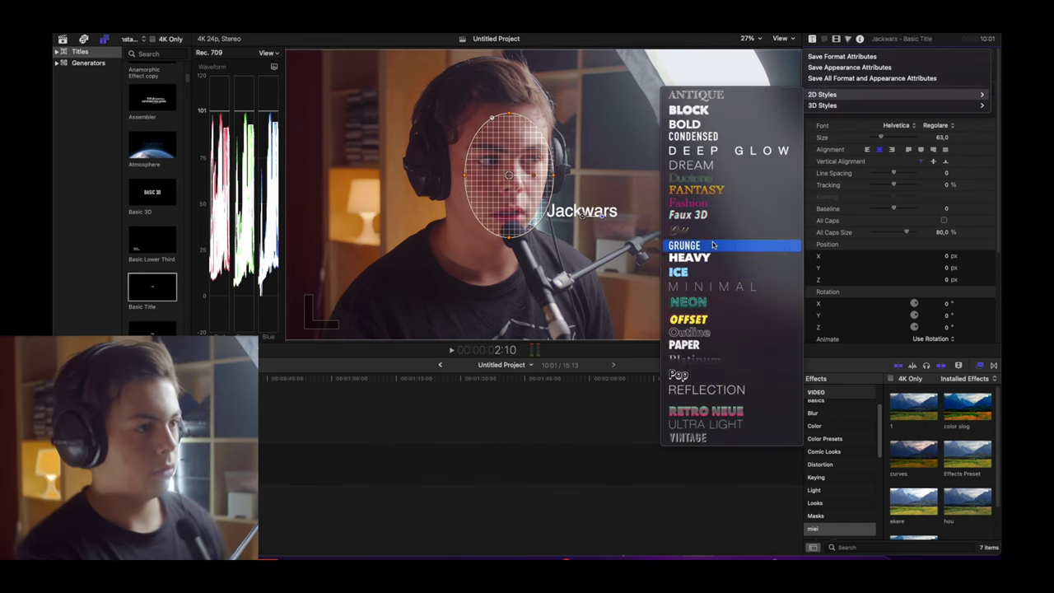
pyautogui.click(728, 166)
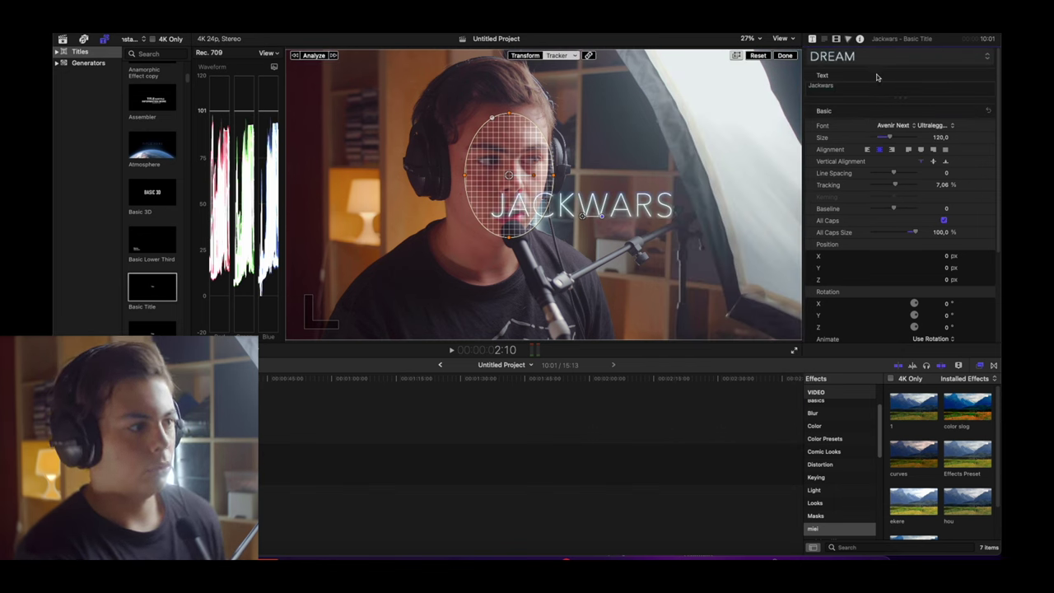
pyautogui.click(932, 125)
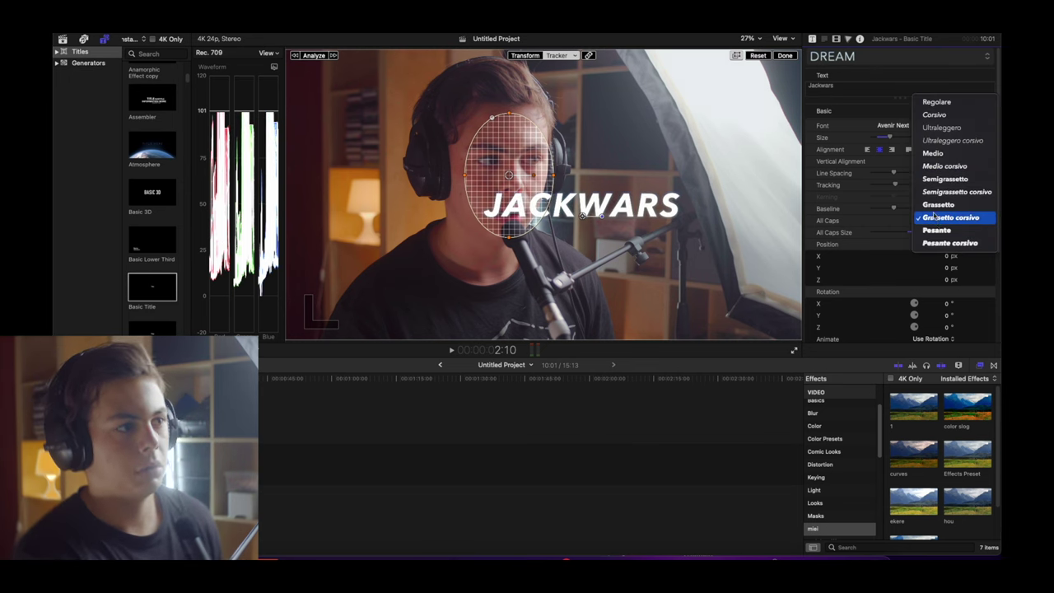
pyautogui.click(953, 218)
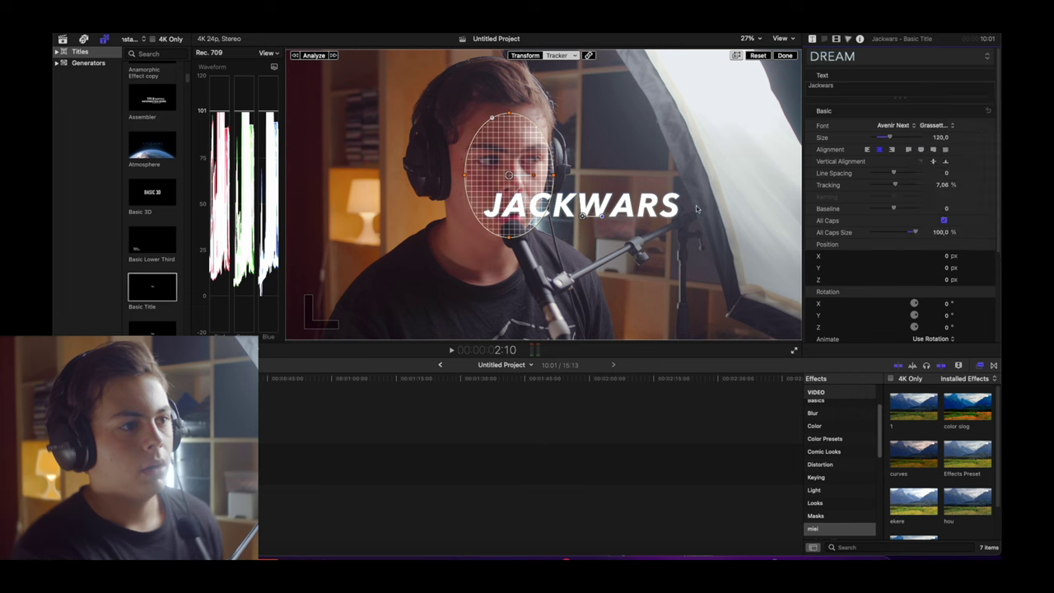
pyautogui.moveTo(588, 208); pyautogui.dragTo(662, 190)
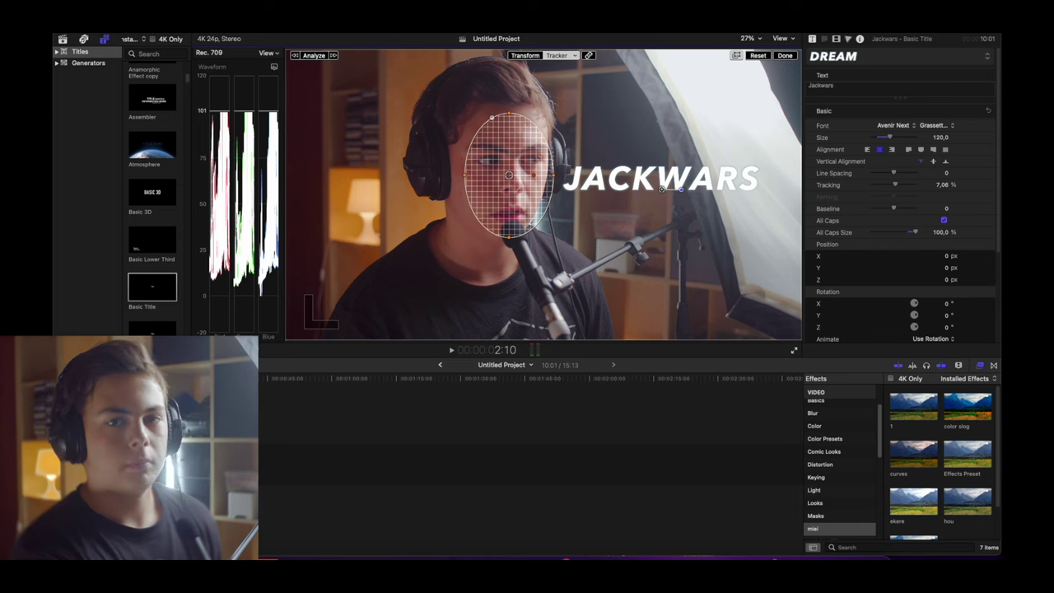
pyautogui.click(933, 125)
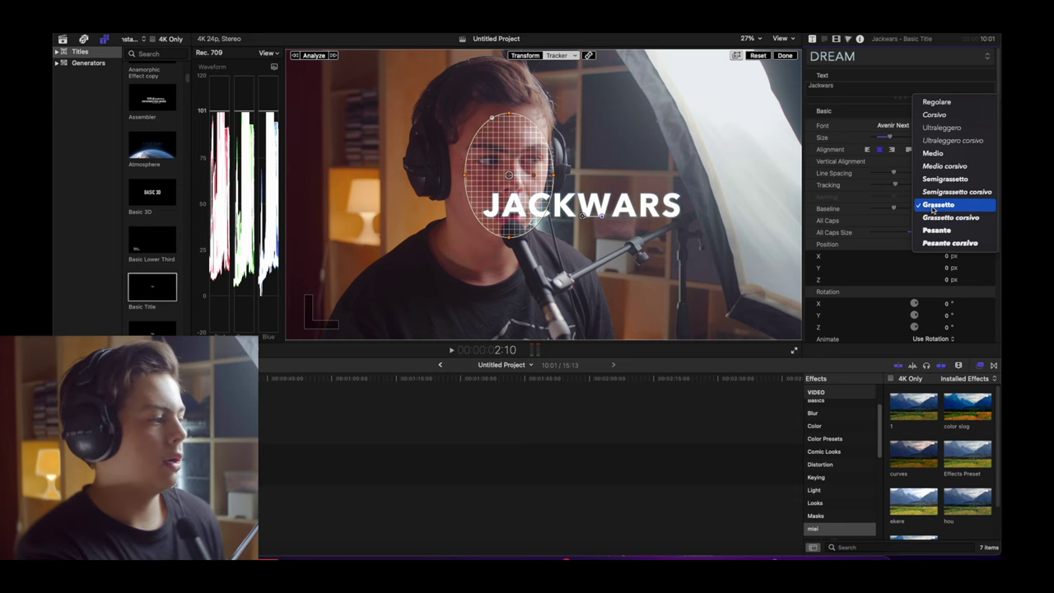
pyautogui.click(947, 217)
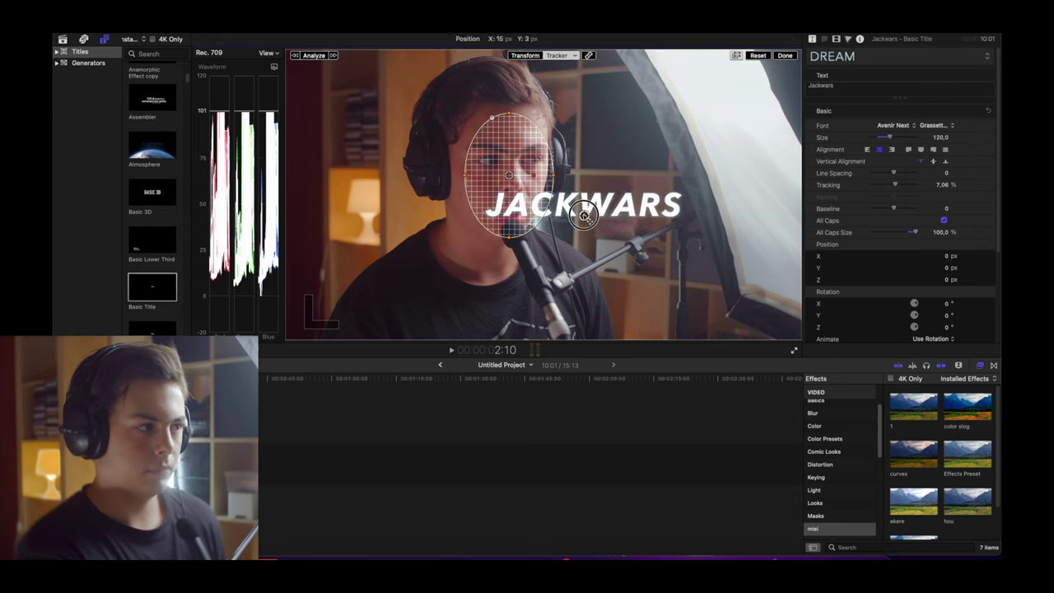
# - Move the JACKWARS title up and to the right of the speaker's face
pyautogui.moveTo(583, 216); pyautogui.dragTo(661, 190)
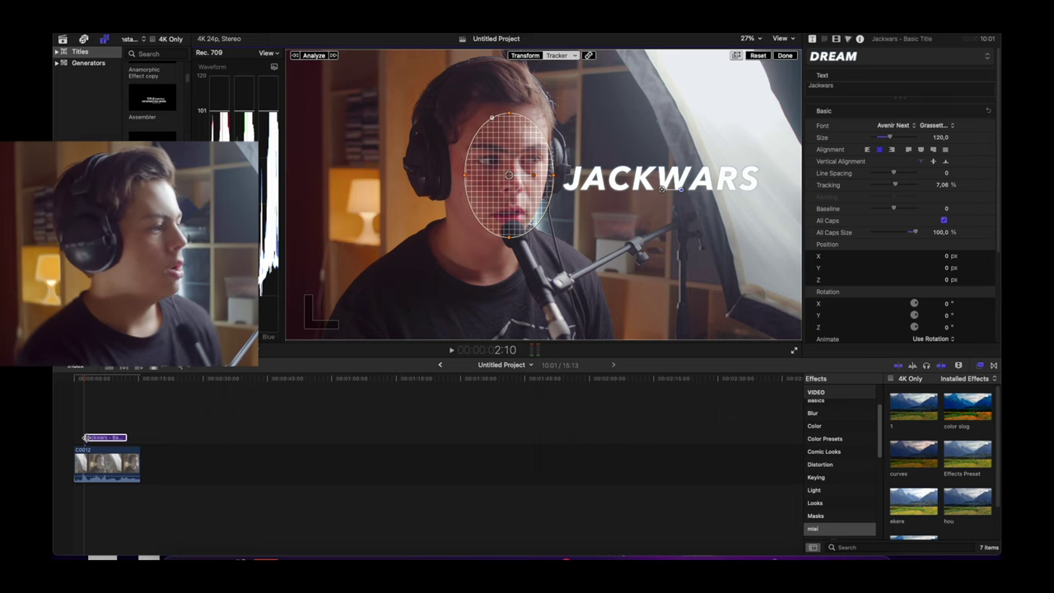
# - Extend the title back to the clip start and analyse the speaker's face movement
pyautogui.moveTo(85, 437); pyautogui.dragTo(74, 438)
pyautogui.click(78, 381)
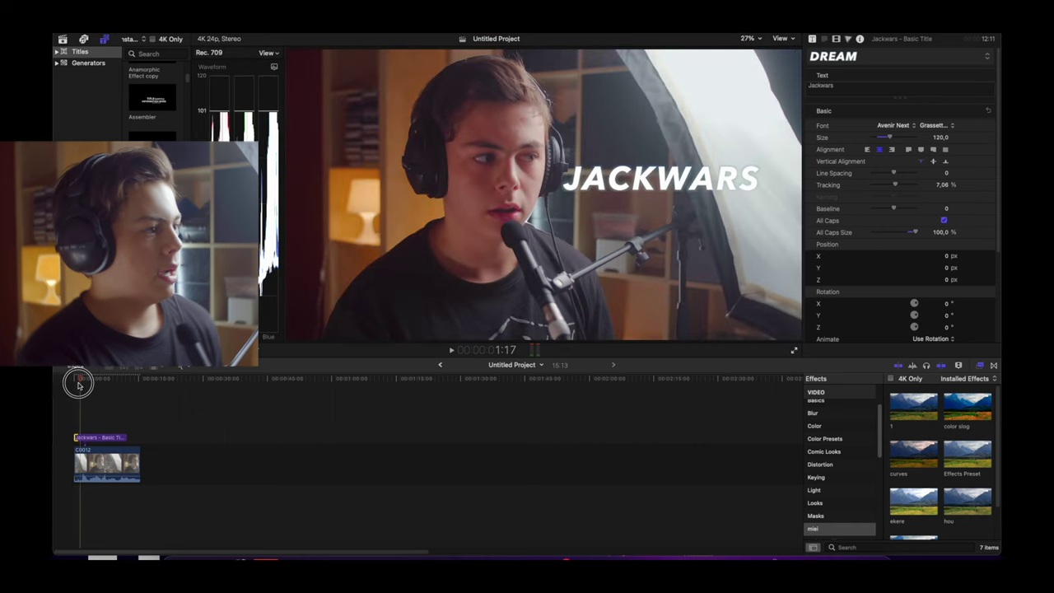
pyautogui.moveTo(79, 383)
pyautogui.mouseDown()
pyautogui.moveTo(105, 389)
pyautogui.moveTo(55, 399)
pyautogui.mouseUp()
pyautogui.click(83, 438)
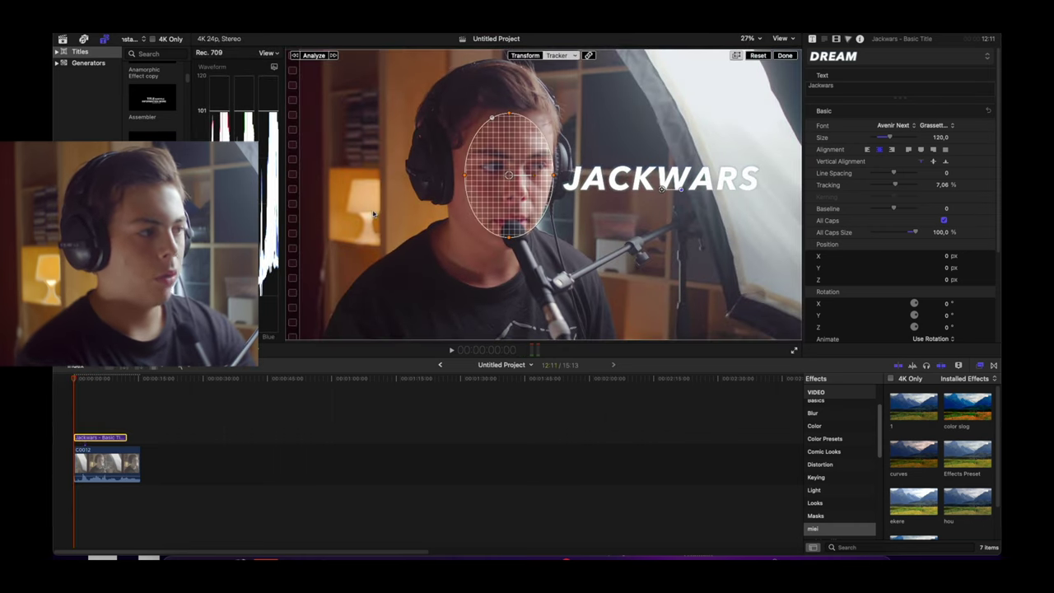
pyautogui.click(317, 58)
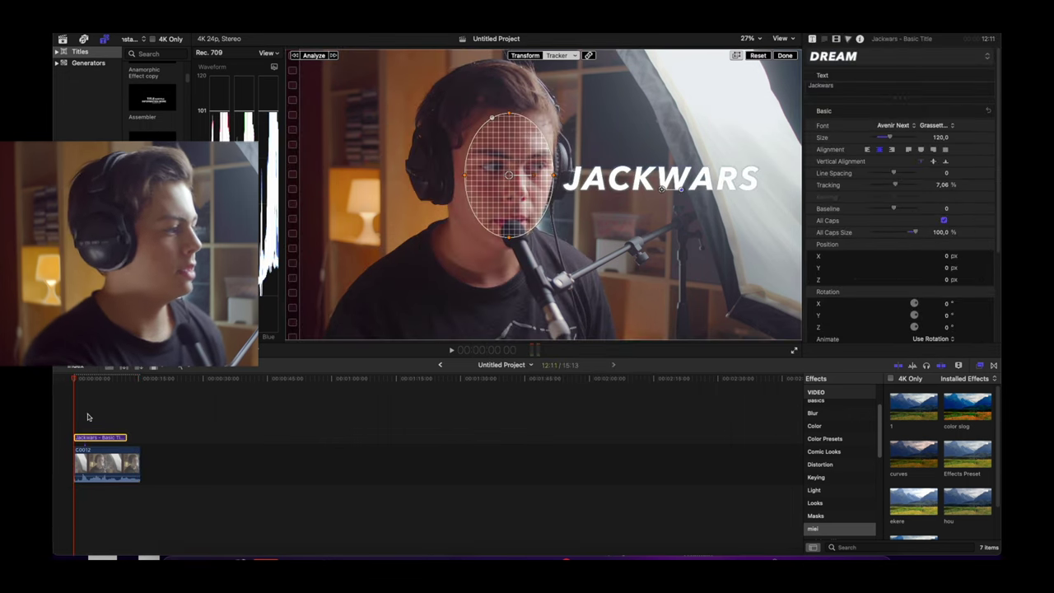
pyautogui.click(126, 401)
# - Blade C0012 at 12:11, delete the leftover end, and play the edit from the start
pyautogui.click(128, 464)
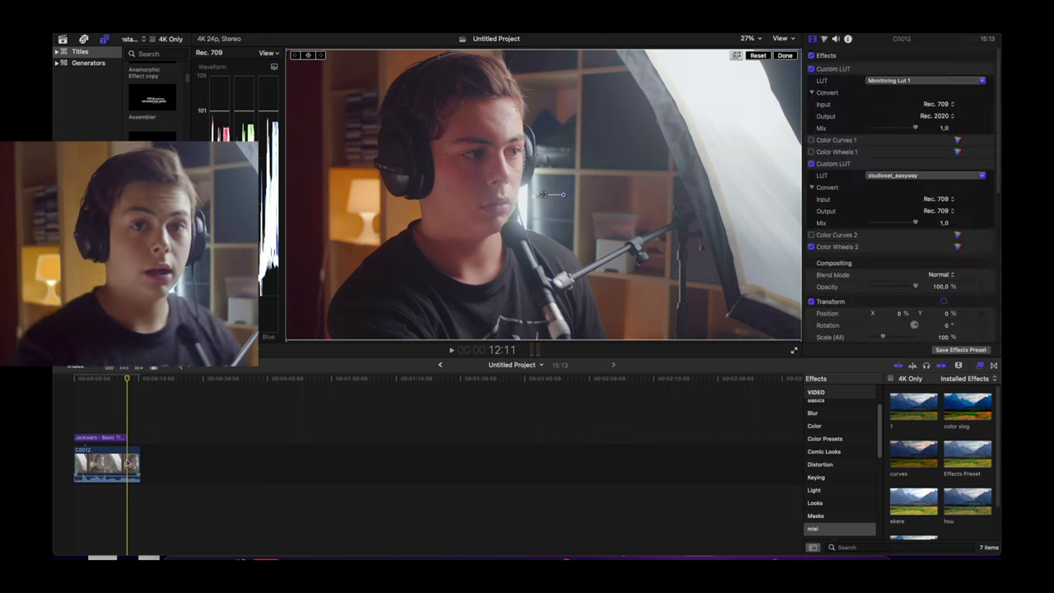
pyautogui.press('super+b')
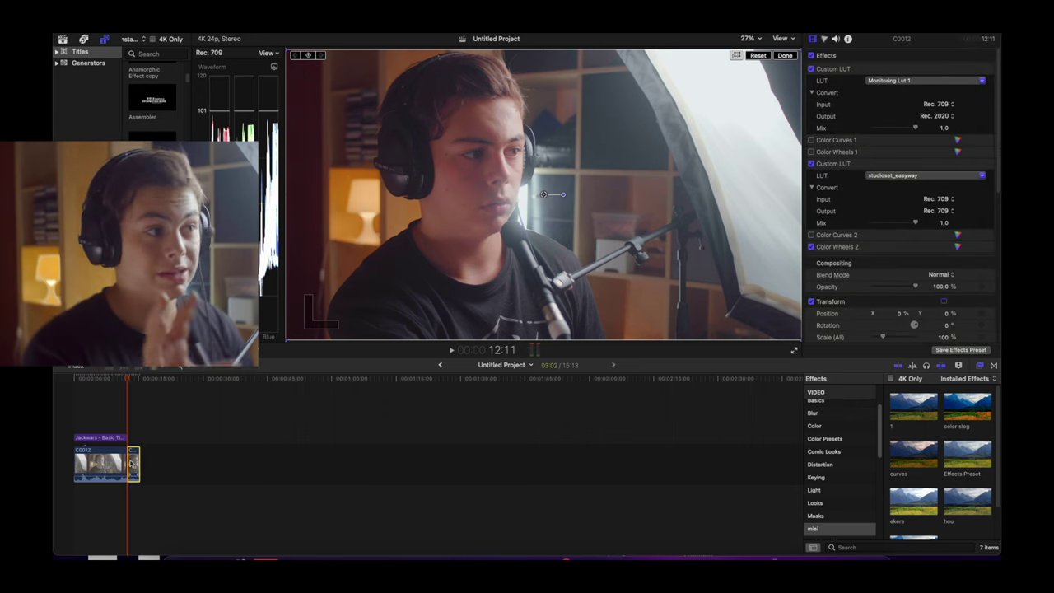
pyautogui.press('Delete')
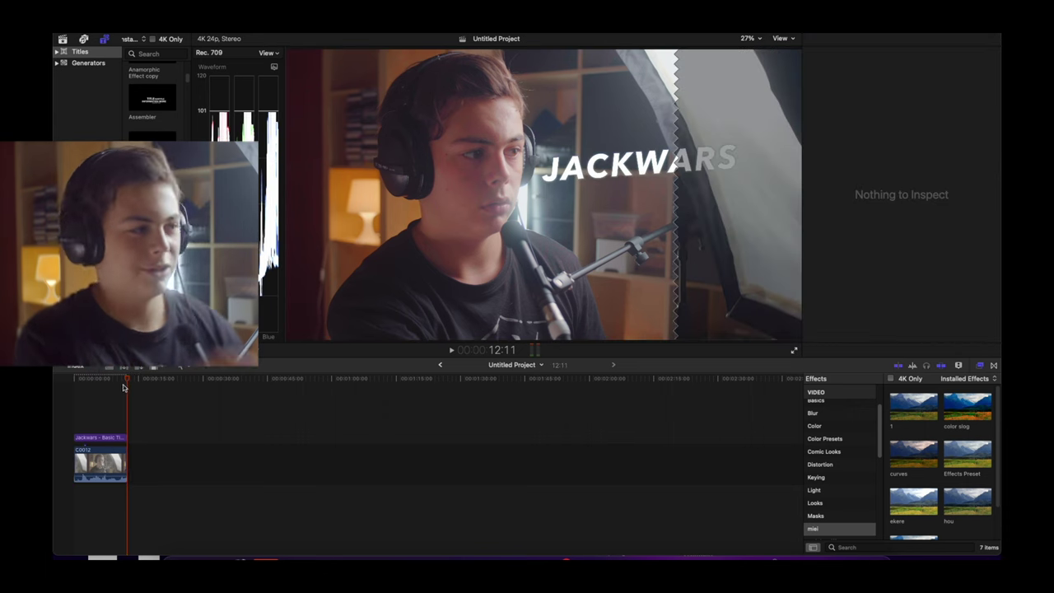
pyautogui.click(54, 380)
pyautogui.press('super+4')
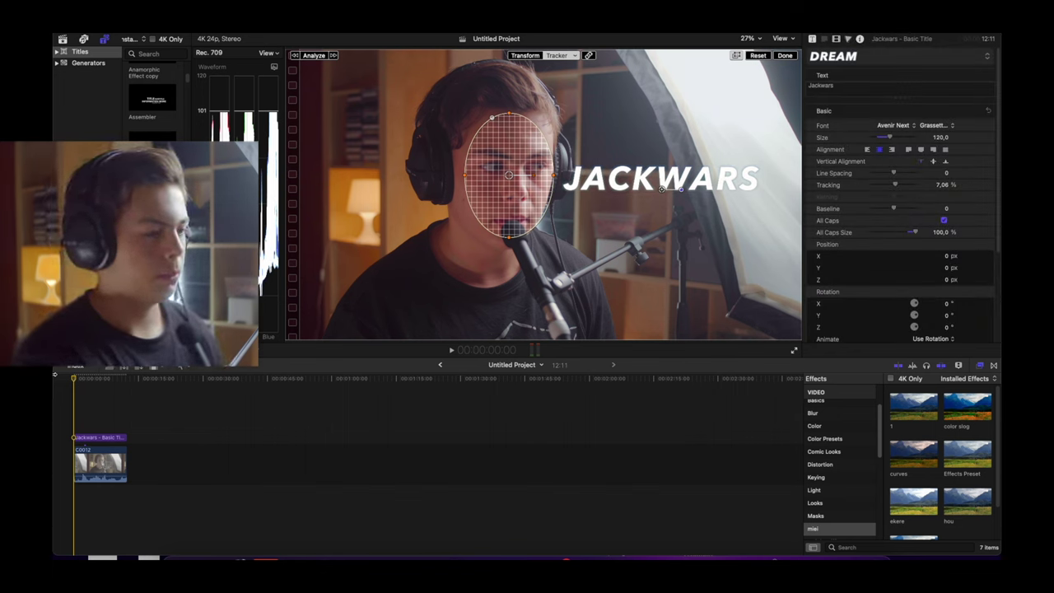
pyautogui.press('space')
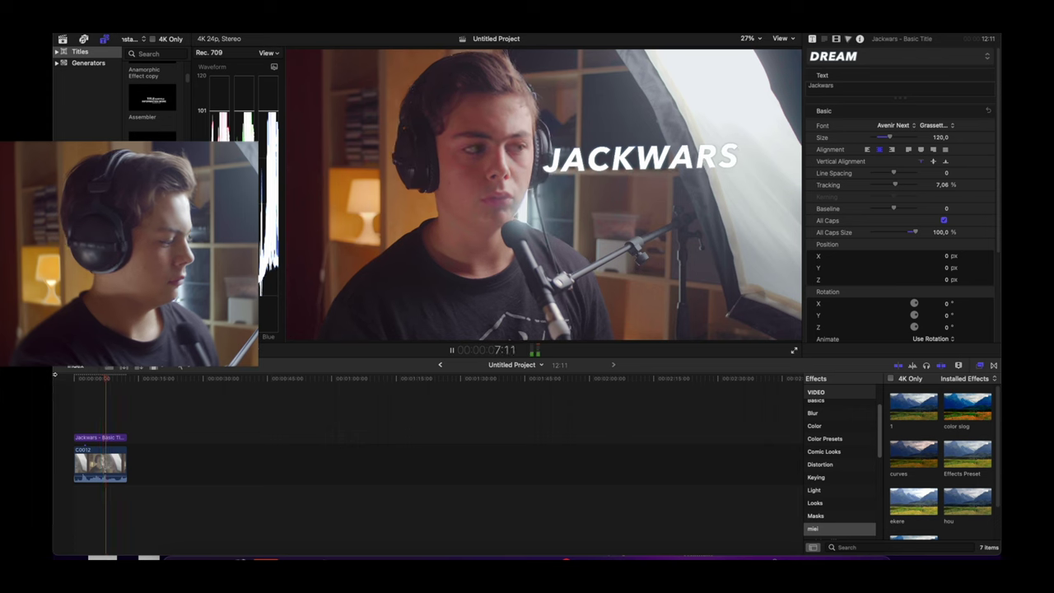
pyautogui.moveTo(778, 51)
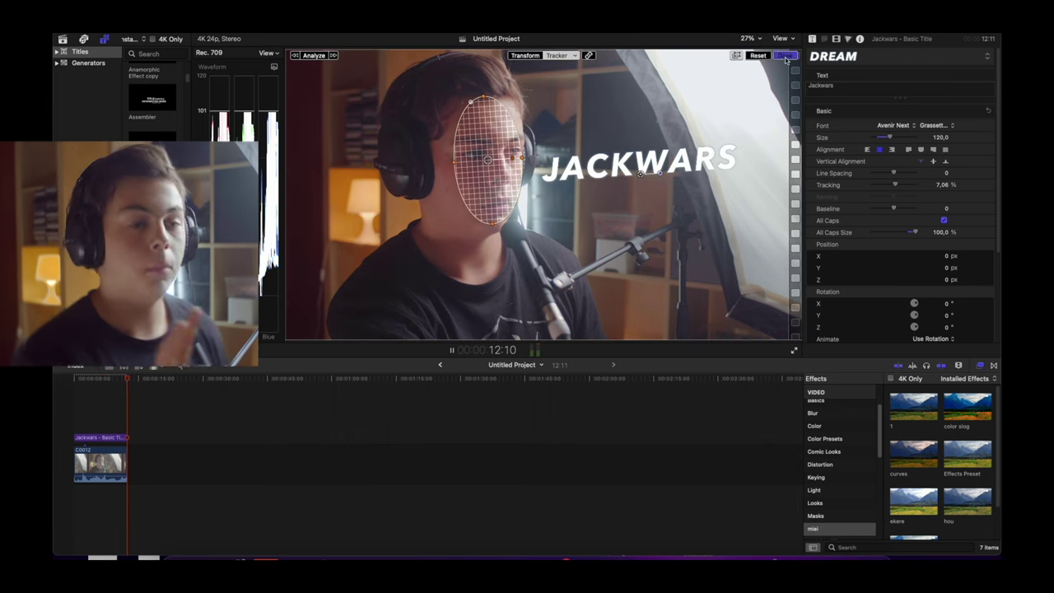
# - Place the JACKWARS title at X 15.17 px, Y -6.84 px, level with the speaker's eyes
pyautogui.click(786, 56)
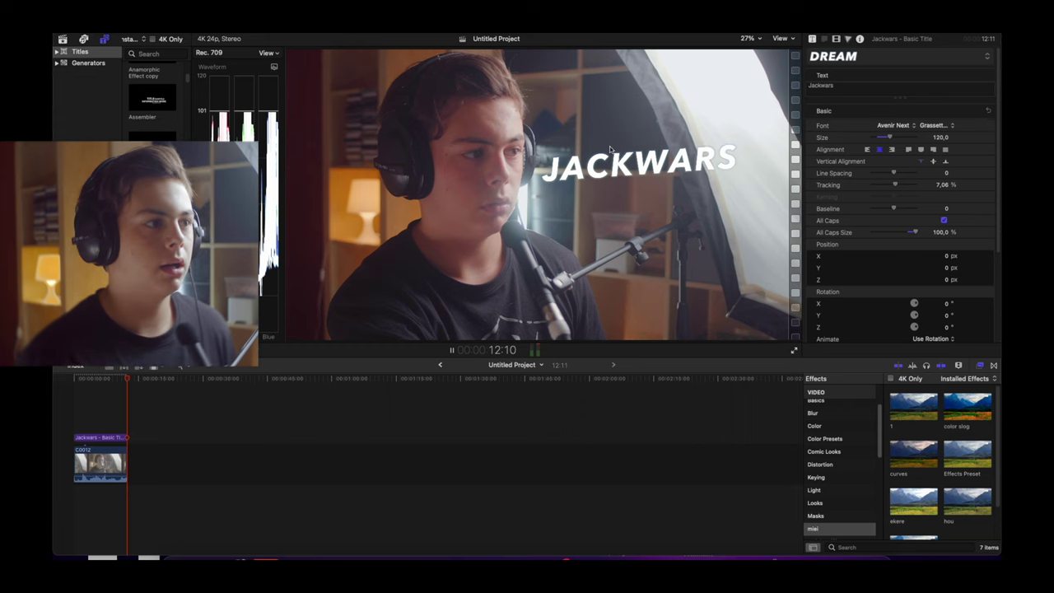
pyautogui.moveTo(616, 163); pyautogui.dragTo(612, 173)
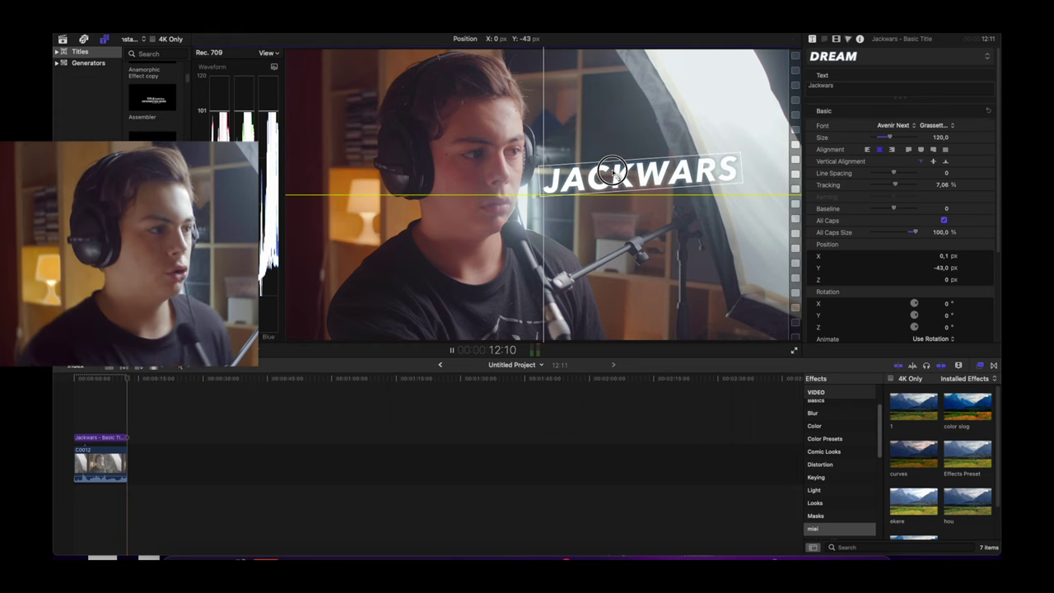
pyautogui.moveTo(126, 386); pyautogui.dragTo(110, 382)
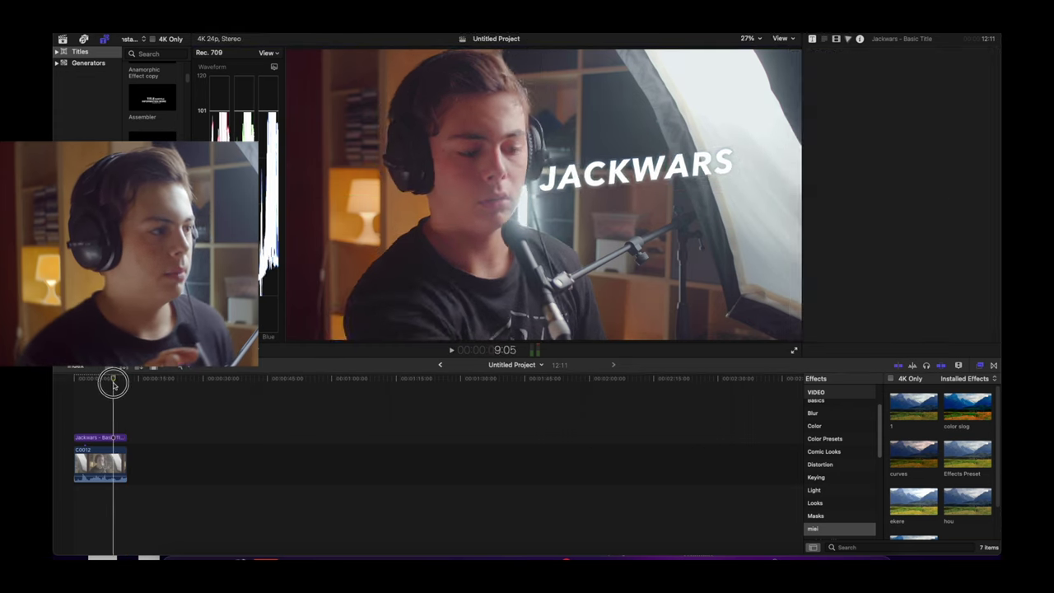
pyautogui.moveTo(591, 172); pyautogui.dragTo(615, 192)
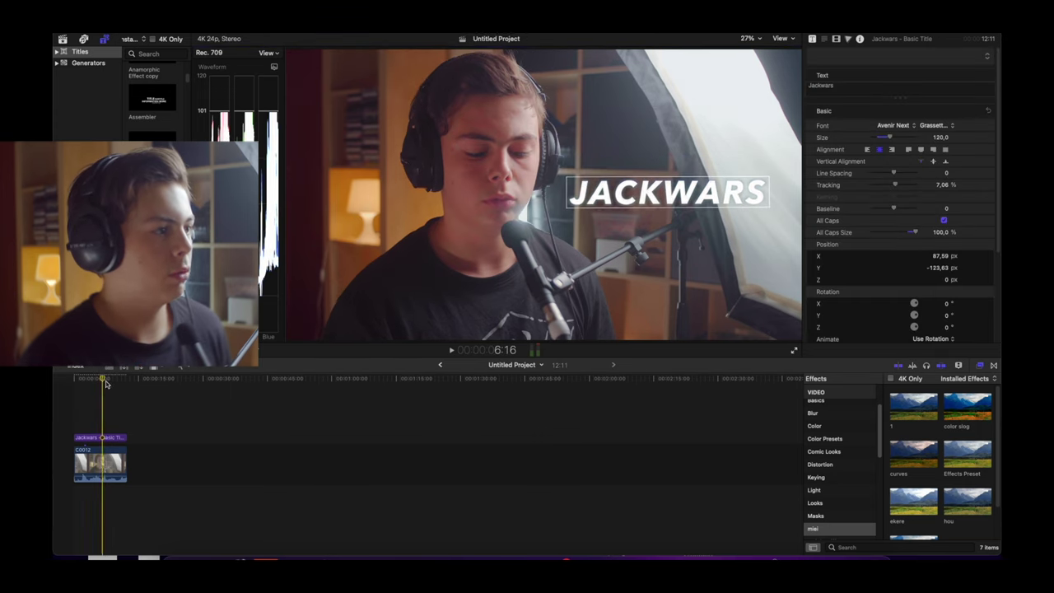
pyautogui.moveTo(106, 384)
pyautogui.mouseDown()
pyautogui.moveTo(56, 393)
pyautogui.moveTo(86, 398)
pyautogui.mouseUp()
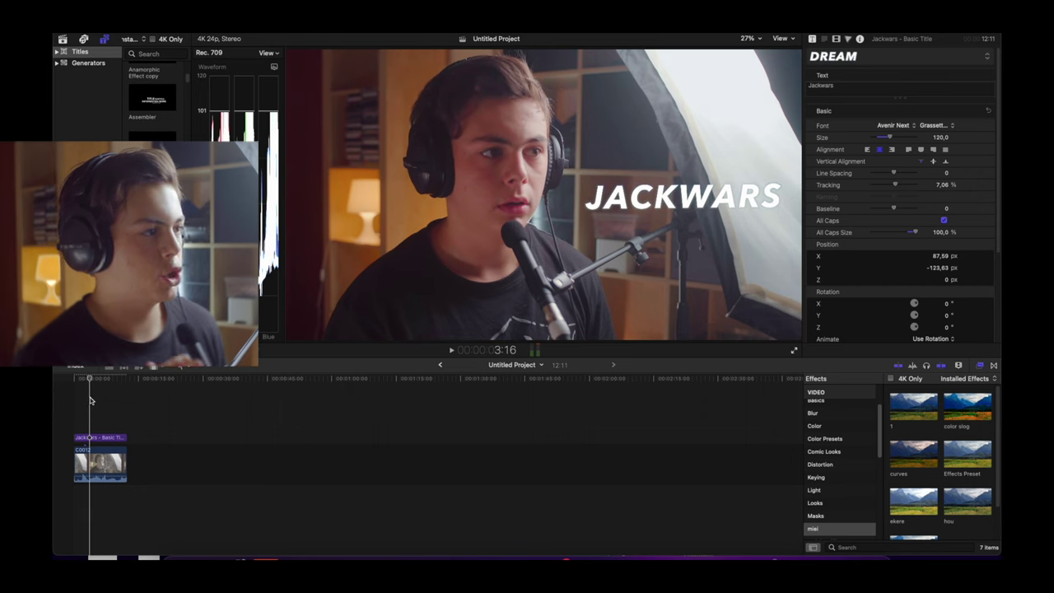
pyautogui.moveTo(646, 212)
pyautogui.mouseDown()
pyautogui.moveTo(341, 162)
pyautogui.moveTo(620, 104)
pyautogui.moveTo(624, 173)
pyautogui.mouseUp()
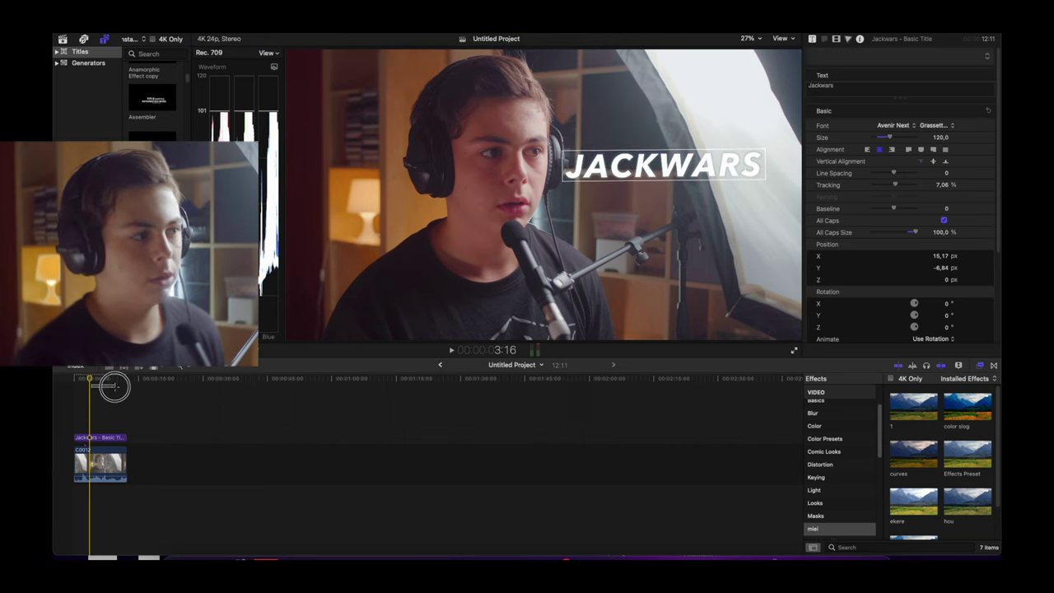
pyautogui.moveTo(114, 386); pyautogui.dragTo(87, 382)
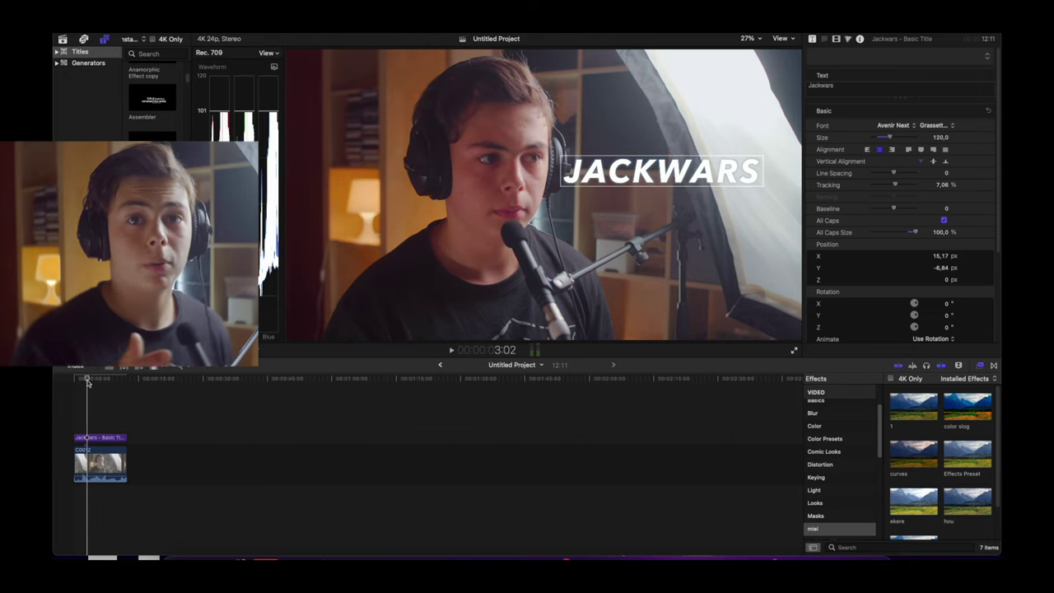
pyautogui.moveTo(87, 382); pyautogui.dragTo(79, 381)
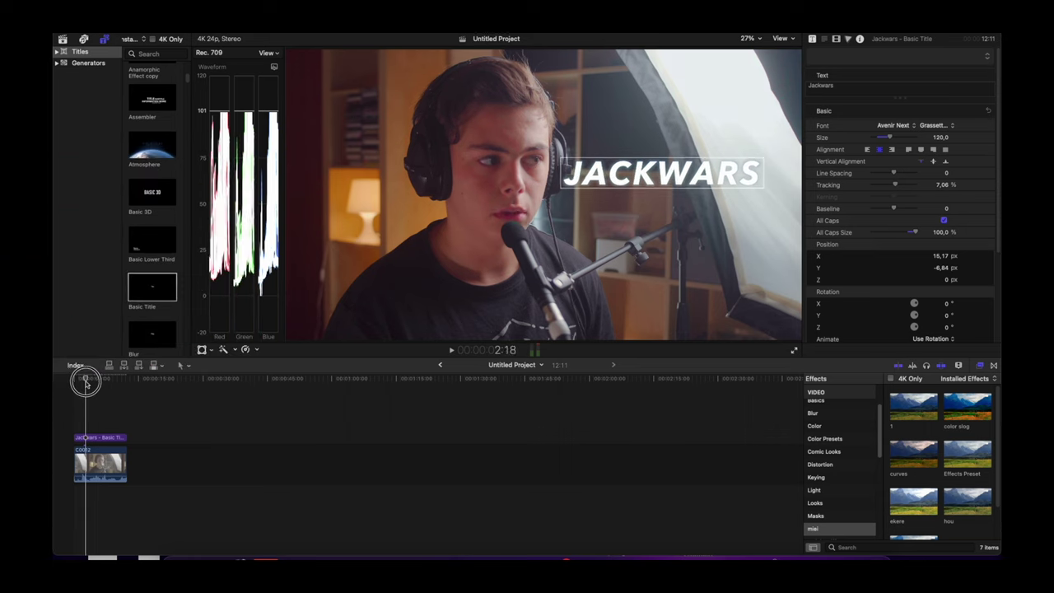